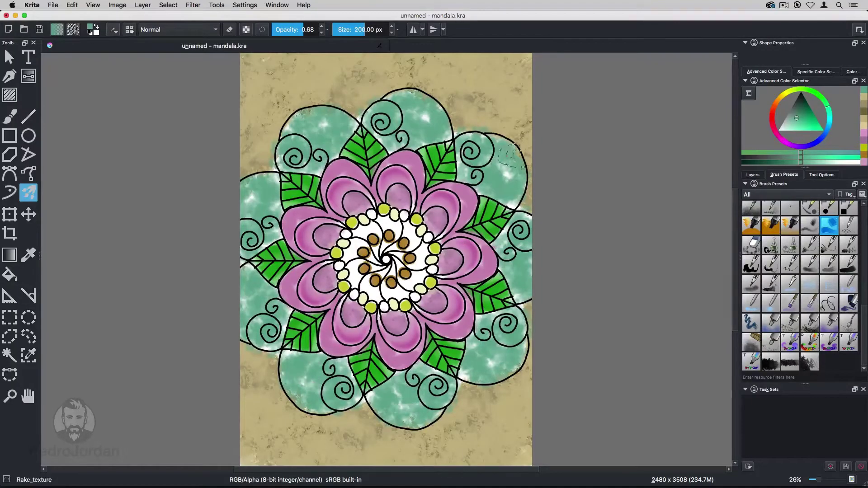
Add a layer named pinturaFolhas below Layer 2 and pick pure green (#00b200)
{"action": "left_click_drag", "start_coordinate": [510, 154], "coordinate": [394, 414]}
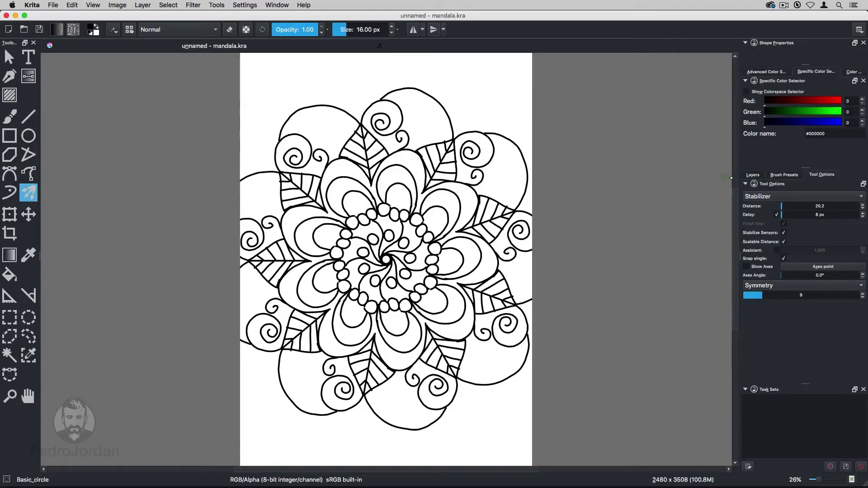
{"action": "left_click", "coordinate": [752, 174]}
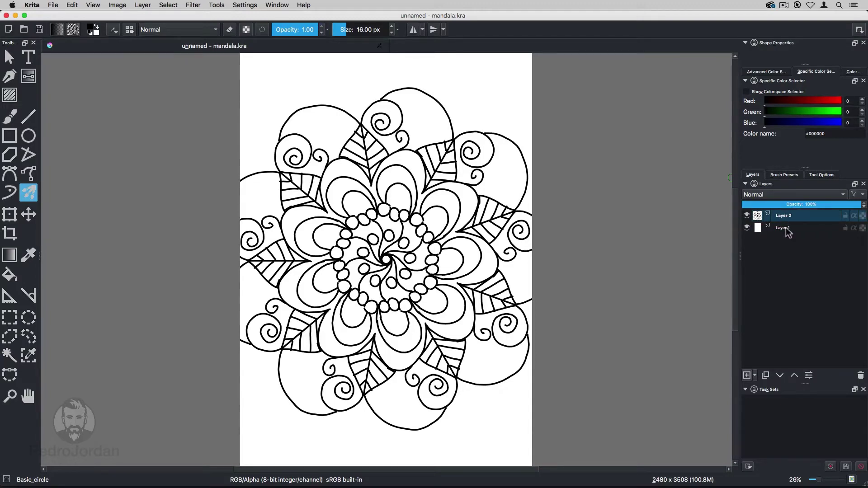
{"action": "left_click", "coordinate": [749, 374]}
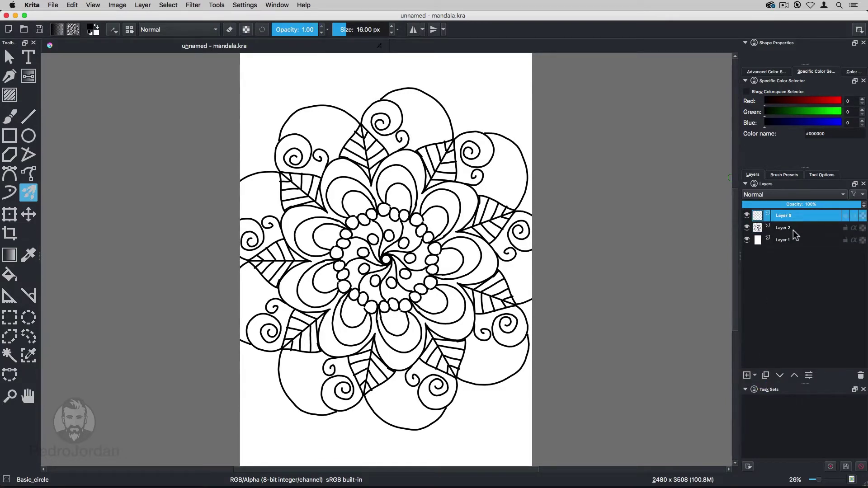
{"action": "left_click_drag", "start_coordinate": [793, 217], "coordinate": [791, 230]}
{"action": "double_click", "coordinate": [790, 228]}
{"action": "type", "text": "pinturaFo"}
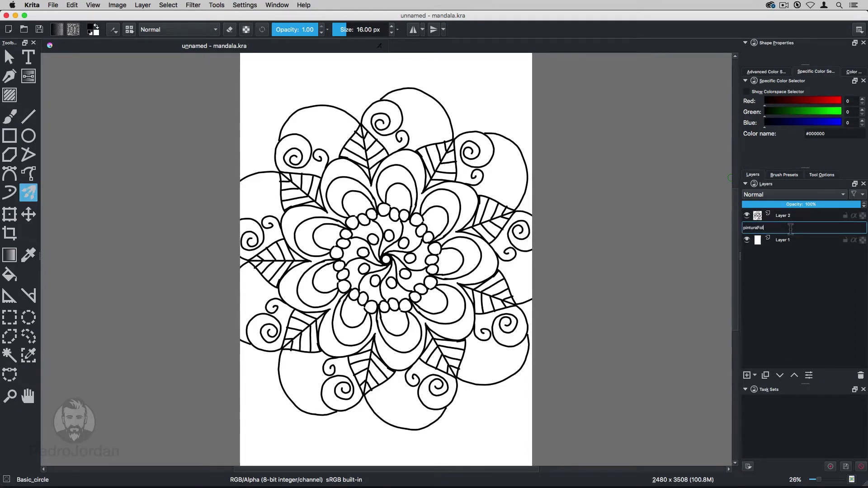
{"action": "type", "text": "has"}
{"action": "key", "text": "Return"}
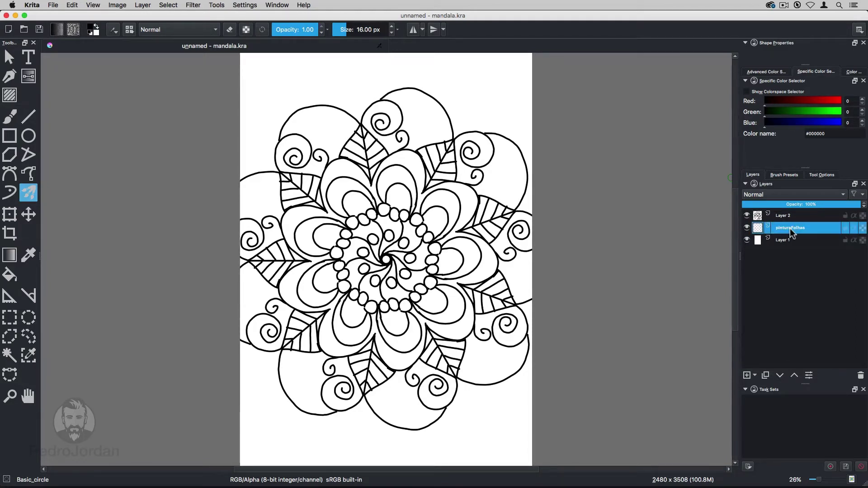
{"action": "left_click", "coordinate": [811, 111]}
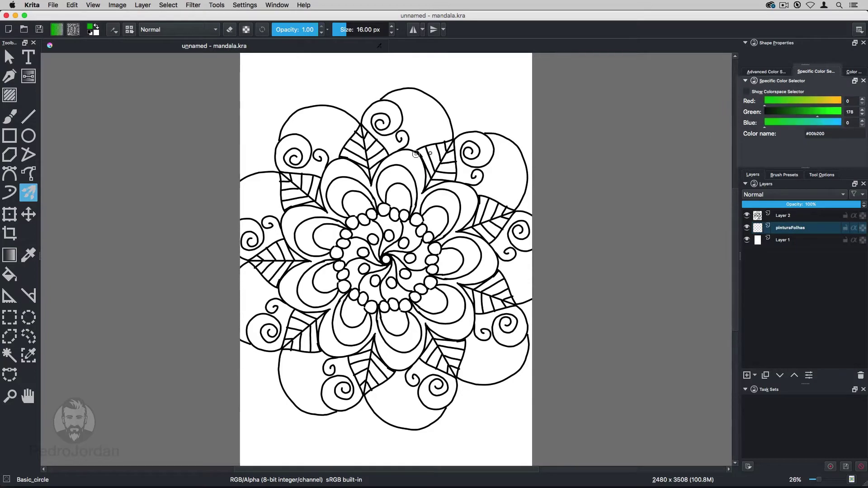
Fill all the mandala leaves with green using the Basic_wet_soft brush
{"action": "left_click_drag", "start_coordinate": [432, 153], "coordinate": [437, 164]}
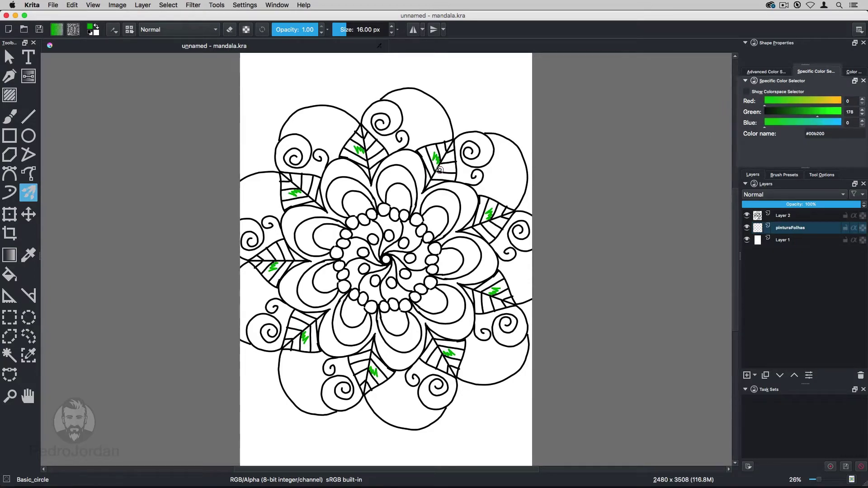
{"action": "left_click", "coordinate": [766, 72]}
{"action": "left_click", "coordinate": [807, 116]}
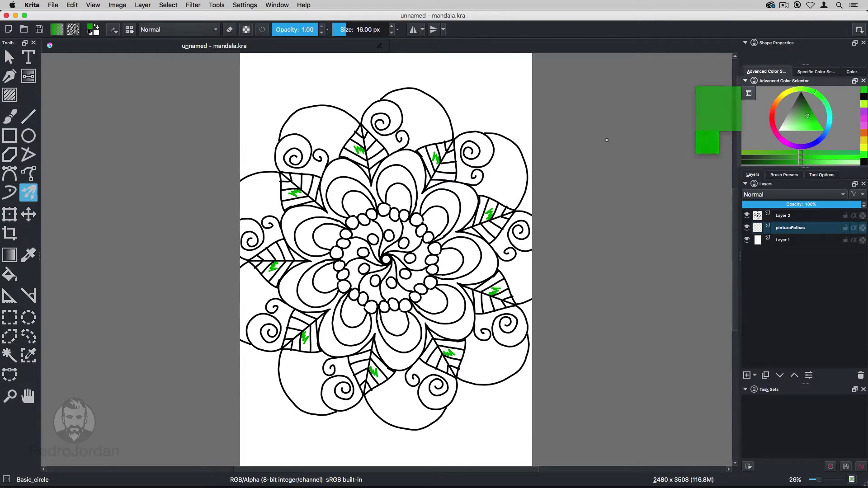
{"action": "left_click_drag", "start_coordinate": [436, 158], "coordinate": [443, 174]}
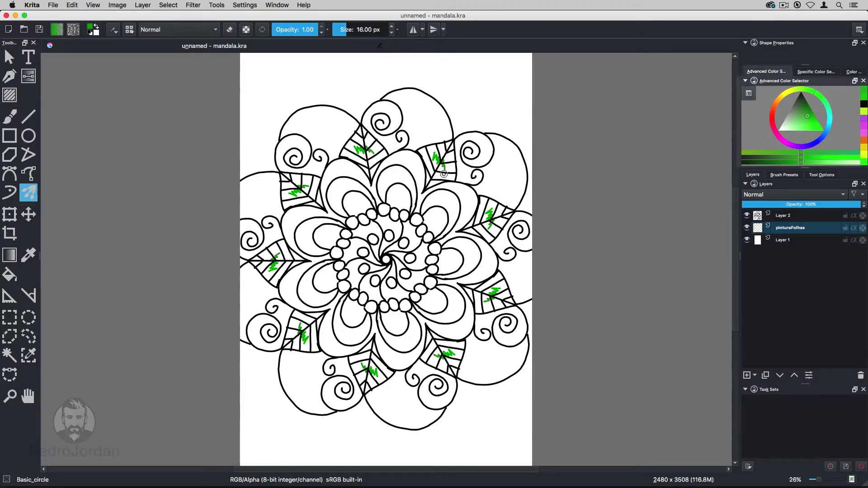
{"action": "left_click", "coordinate": [783, 174]}
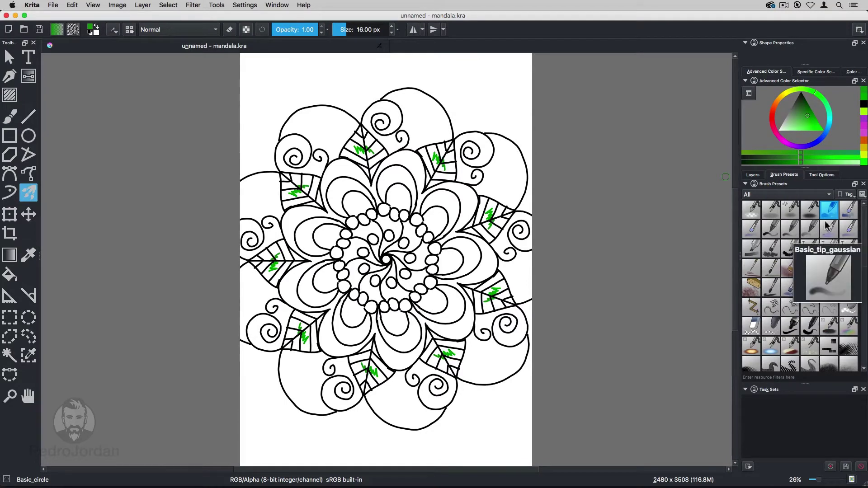
{"action": "left_click", "coordinate": [848, 229]}
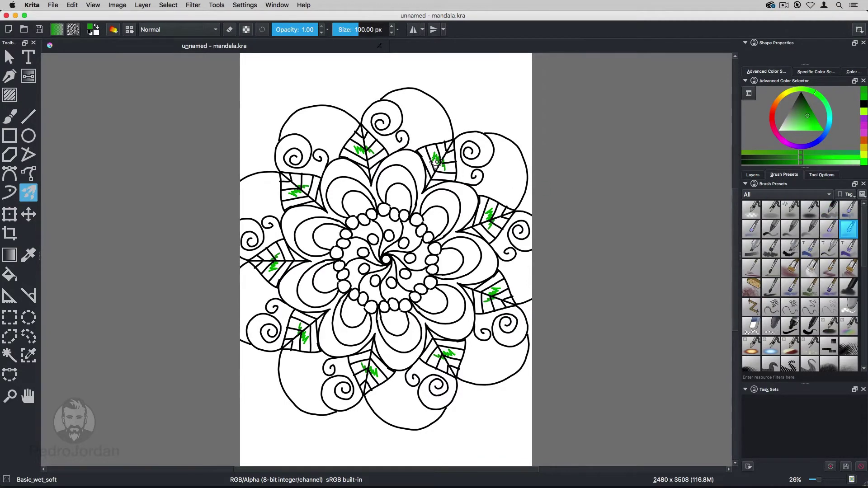
{"action": "mouse_move", "coordinate": [436, 159]}
{"action": "left_mouse_down"}
{"action": "mouse_move", "coordinate": [439, 152]}
{"action": "mouse_move", "coordinate": [443, 168]}
{"action": "mouse_move", "coordinate": [432, 181]}
{"action": "mouse_move", "coordinate": [441, 168]}
{"action": "mouse_move", "coordinate": [453, 175]}
{"action": "mouse_move", "coordinate": [427, 155]}
{"action": "mouse_move", "coordinate": [432, 180]}
{"action": "mouse_move", "coordinate": [450, 149]}
{"action": "mouse_move", "coordinate": [448, 172]}
{"action": "mouse_move", "coordinate": [421, 151]}
{"action": "mouse_move", "coordinate": [441, 147]}
{"action": "mouse_move", "coordinate": [425, 153]}
{"action": "mouse_move", "coordinate": [435, 166]}
{"action": "mouse_move", "coordinate": [447, 152]}
{"action": "left_mouse_up"}
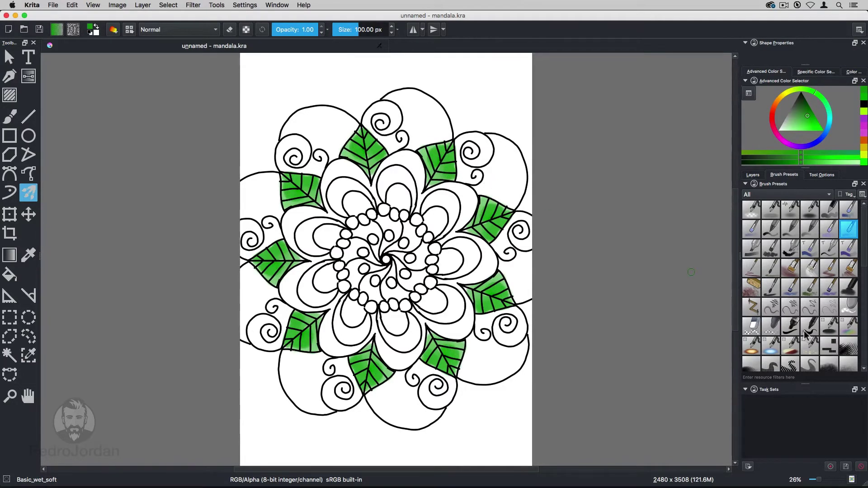
Undo a Bristle_Special_Blender blending attempt and retouch a leaf with Basic_mix_soft
{"action": "left_click", "coordinate": [811, 270]}
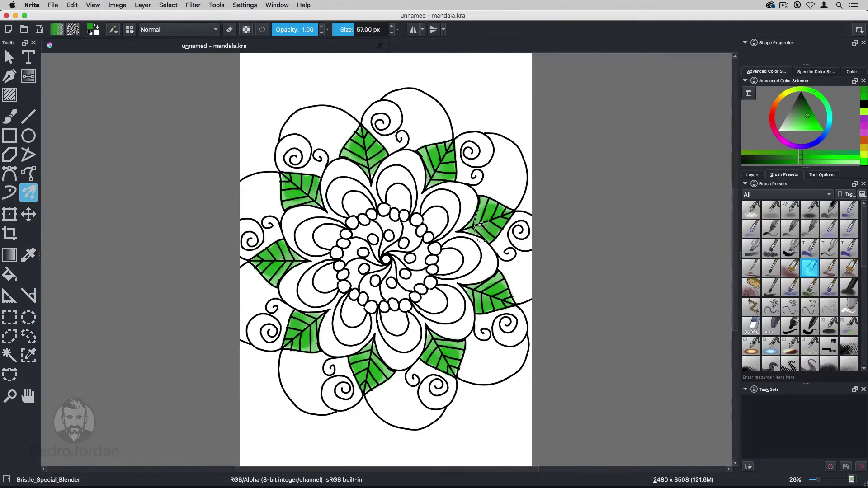
{"action": "mouse_move", "coordinate": [437, 190]}
{"action": "left_mouse_down"}
{"action": "mouse_move", "coordinate": [438, 156]}
{"action": "mouse_move", "coordinate": [447, 162]}
{"action": "left_mouse_up"}
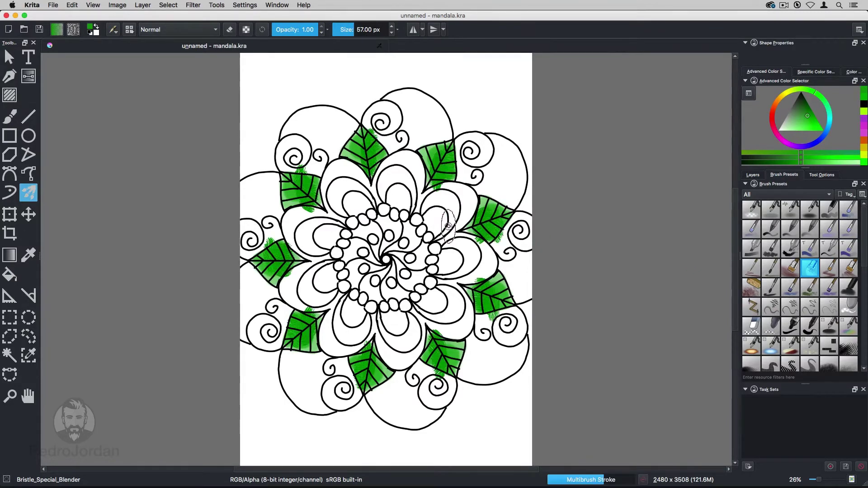
{"action": "key", "text": "ctrl+z"}
{"action": "key", "text": "ctrl+z"}
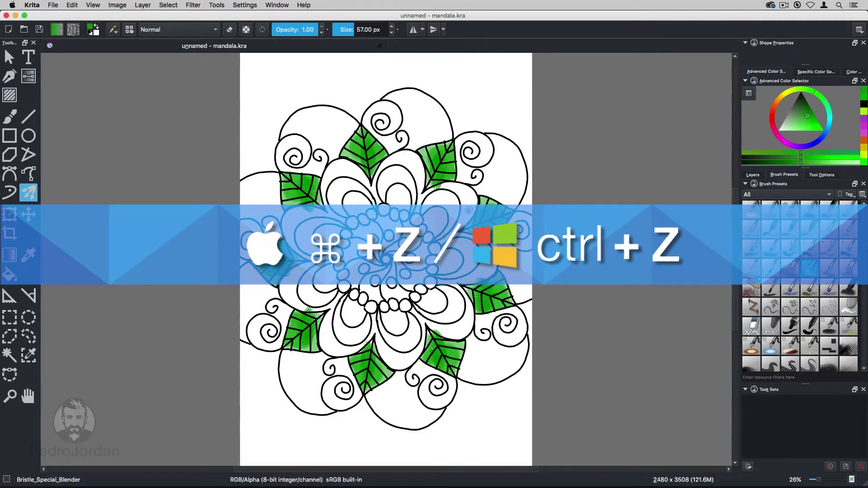
{"action": "key", "text": "ctrl+z"}
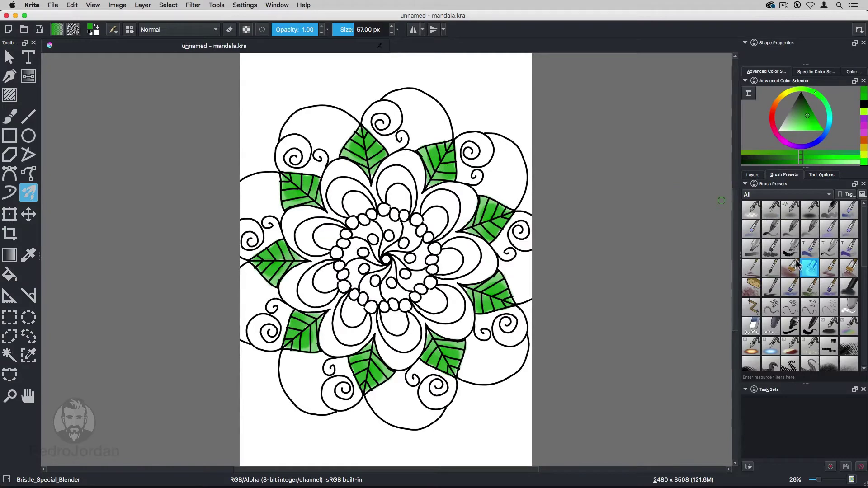
{"action": "left_click", "coordinate": [751, 229]}
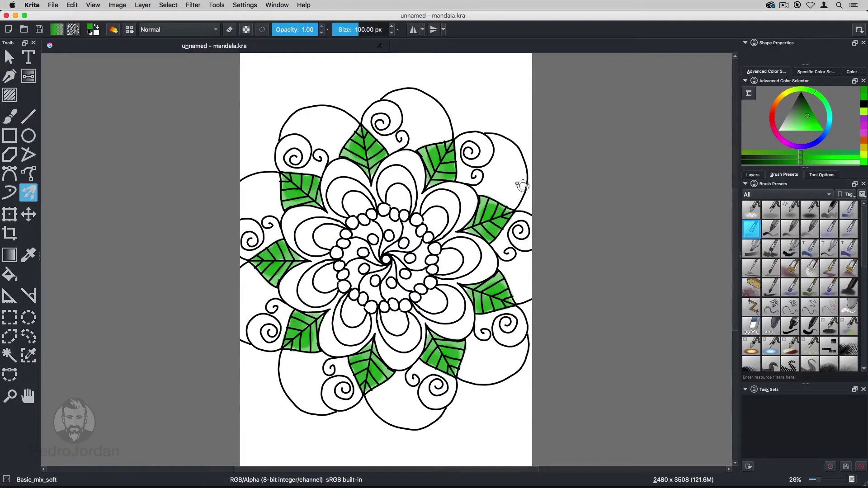
{"action": "mouse_move", "coordinate": [427, 153]}
{"action": "left_mouse_down"}
{"action": "mouse_move", "coordinate": [446, 175]}
{"action": "mouse_move", "coordinate": [454, 168]}
{"action": "mouse_move", "coordinate": [426, 159]}
{"action": "left_mouse_up"}
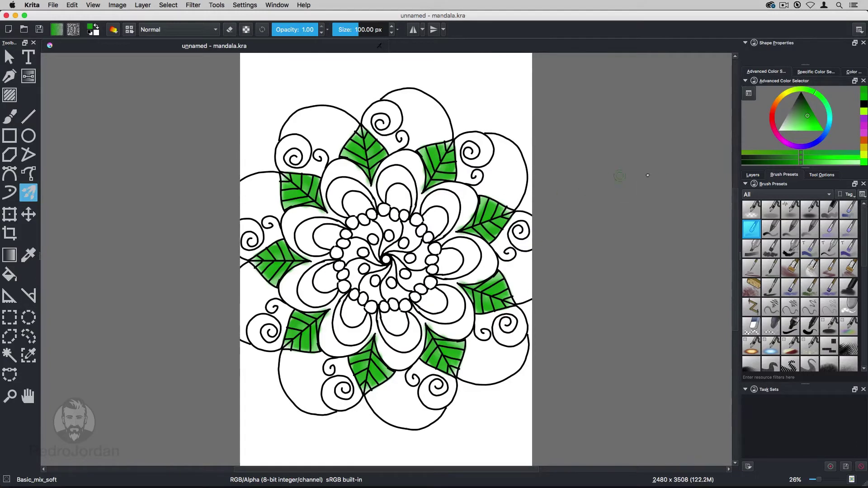
{"action": "left_click", "coordinate": [746, 175]}
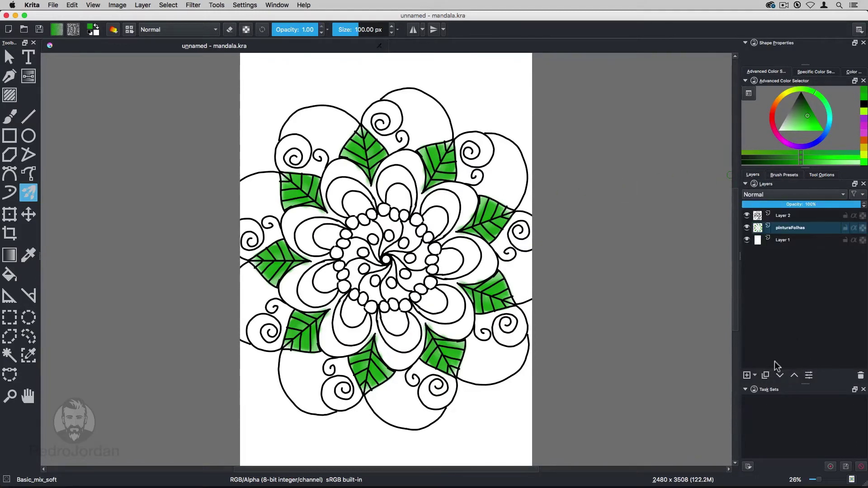
Add a new layer named flores above pinturaFolhas
{"action": "left_click", "coordinate": [747, 375]}
{"action": "left_click", "coordinate": [792, 232]}
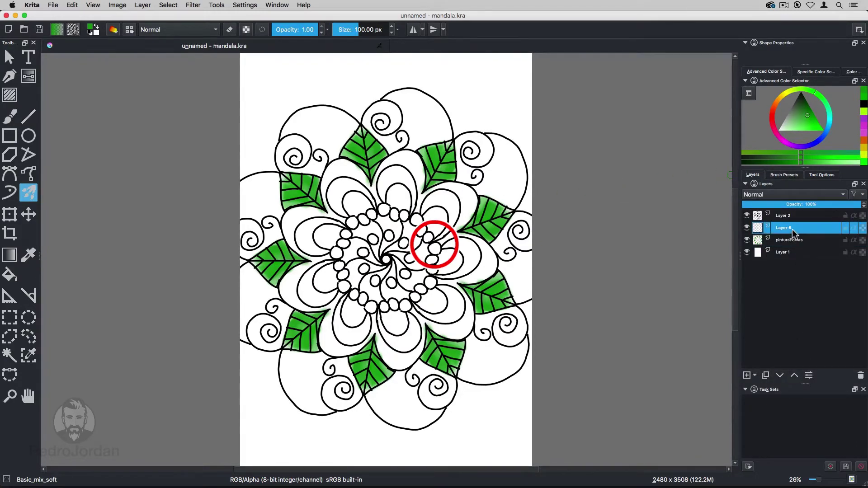
{"action": "double_click", "coordinate": [792, 230]}
{"action": "type", "text": "follores"}
{"action": "key", "text": "Return"}
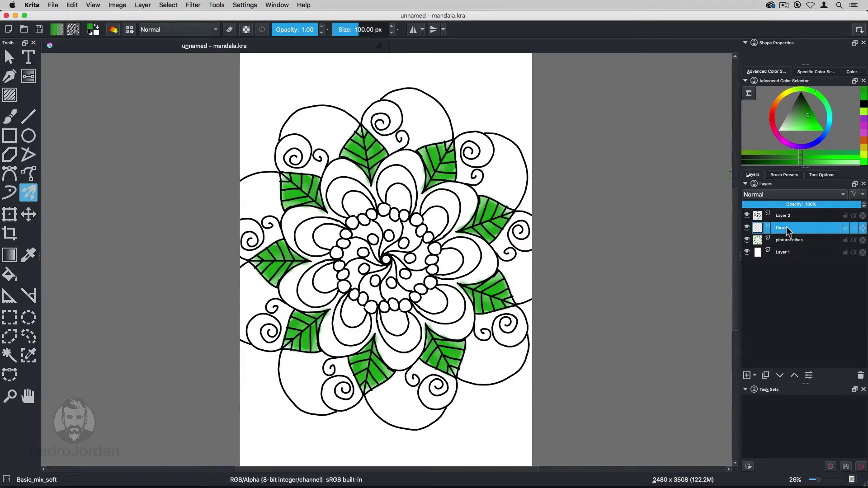
Choose a soft pink painting colour for the petals
{"action": "left_click", "coordinate": [778, 135]}
{"action": "left_click", "coordinate": [794, 123]}
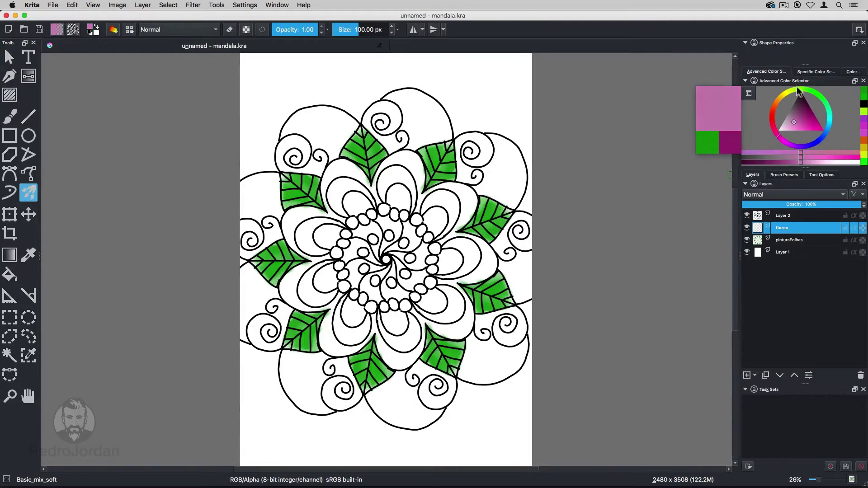
{"action": "left_click", "coordinate": [784, 174]}
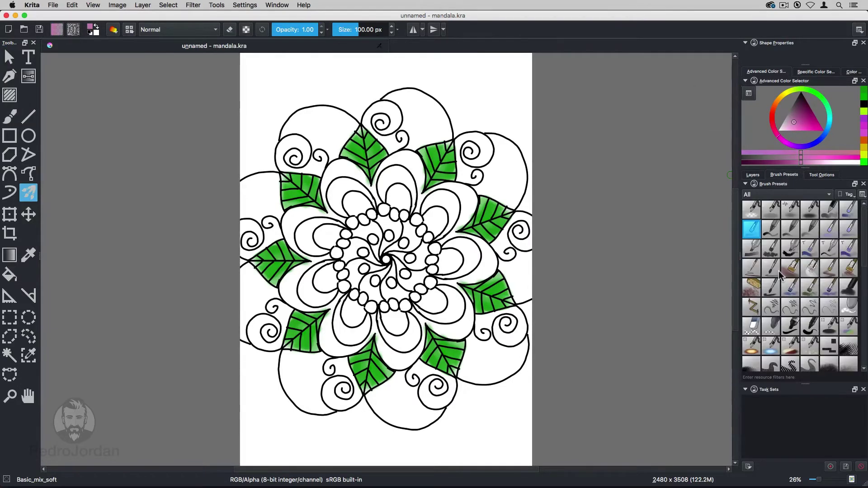
{"action": "scroll", "coordinate": [807, 283], "scroll_direction": "down", "scroll_amount": 5}
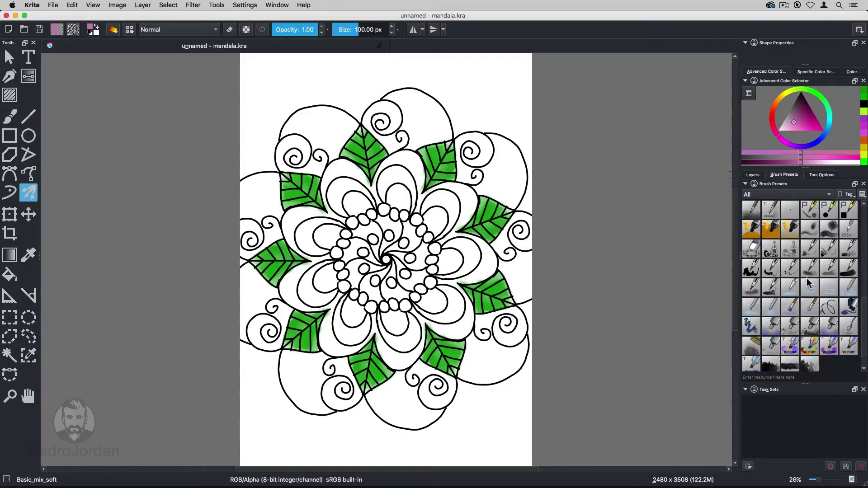
Paint pink around the outer petals with the Splat_wet_cells brush
{"action": "left_click", "coordinate": [835, 333]}
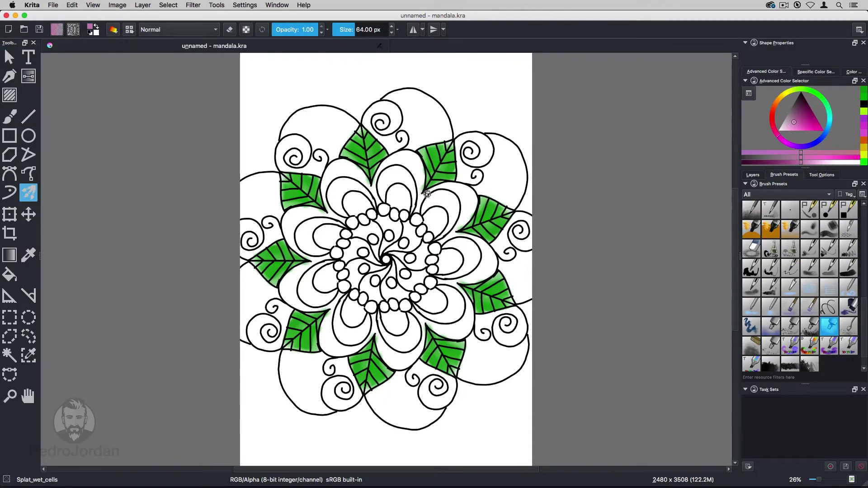
{"action": "mouse_move", "coordinate": [425, 194]}
{"action": "left_mouse_down"}
{"action": "mouse_move", "coordinate": [456, 189]}
{"action": "mouse_move", "coordinate": [496, 230]}
{"action": "left_mouse_up"}
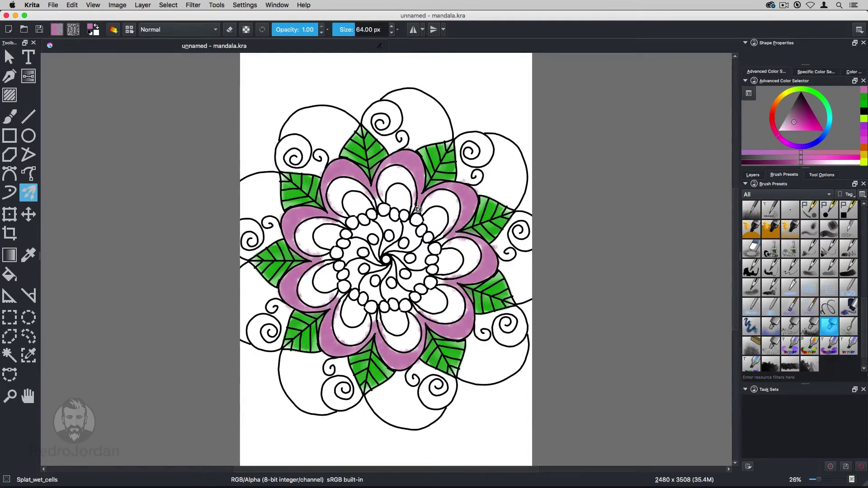
{"action": "scroll", "coordinate": [800, 285], "scroll_direction": "up", "scroll_amount": 5}
Shade the petals' inner edges darker pink with the Basic_mix_soft brush
{"action": "left_click", "coordinate": [752, 229]}
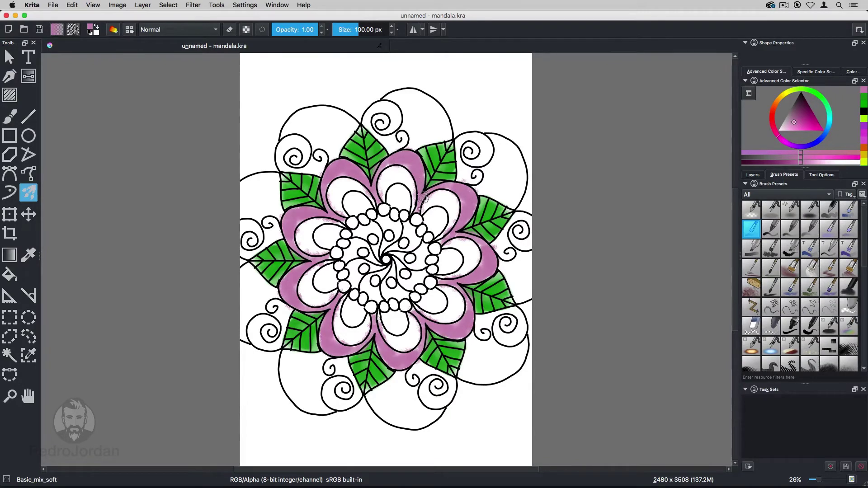
{"action": "left_click", "coordinate": [800, 121]}
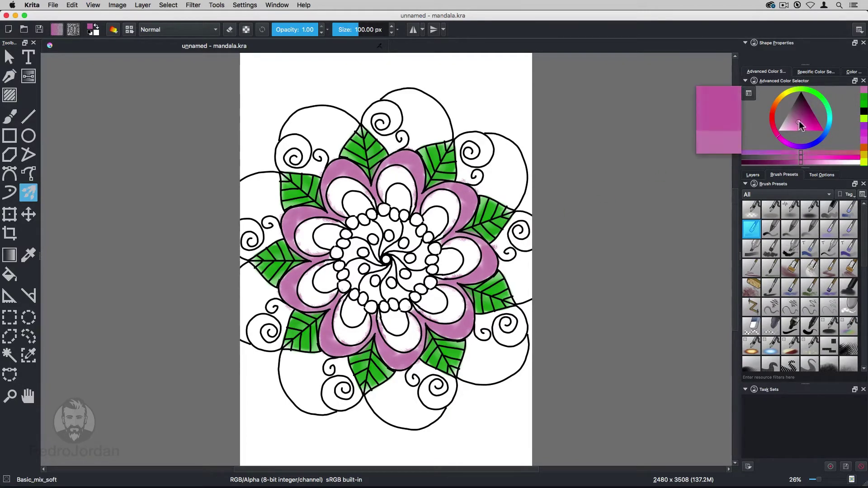
{"action": "left_click_drag", "start_coordinate": [427, 206], "coordinate": [321, 298]}
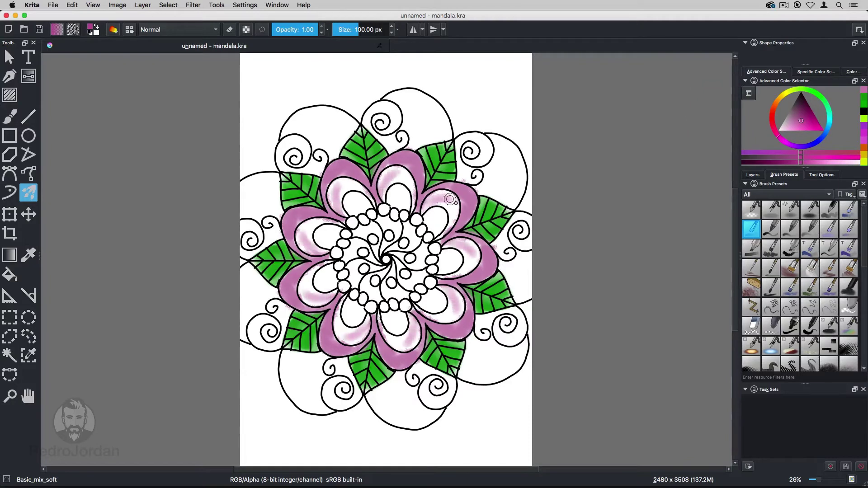
{"action": "left_click_drag", "start_coordinate": [391, 176], "coordinate": [439, 198]}
{"action": "left_click_drag", "start_coordinate": [346, 186], "coordinate": [450, 217]}
{"action": "left_click_drag", "start_coordinate": [462, 272], "coordinate": [447, 235]}
{"action": "mouse_move", "coordinate": [357, 332]}
{"action": "left_mouse_down"}
{"action": "mouse_move", "coordinate": [427, 204]}
{"action": "mouse_move", "coordinate": [441, 210]}
{"action": "left_mouse_up"}
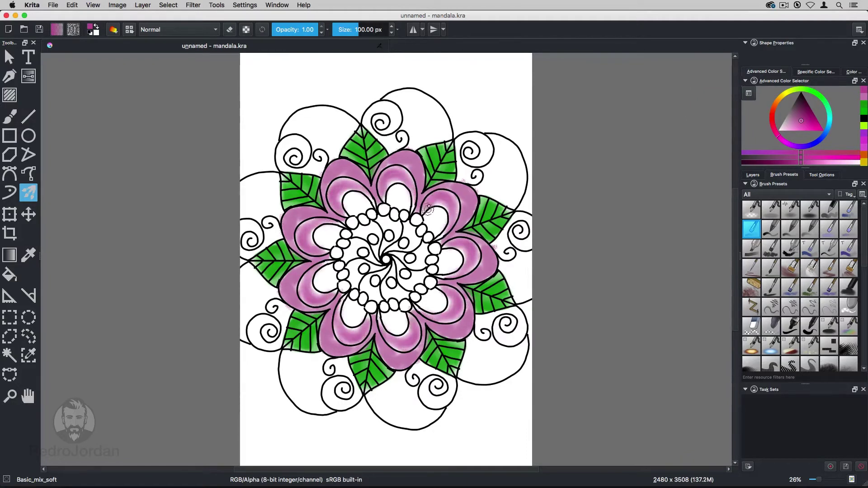
Add soft lighter pink highlights to the petals
{"action": "left_click", "coordinate": [788, 123]}
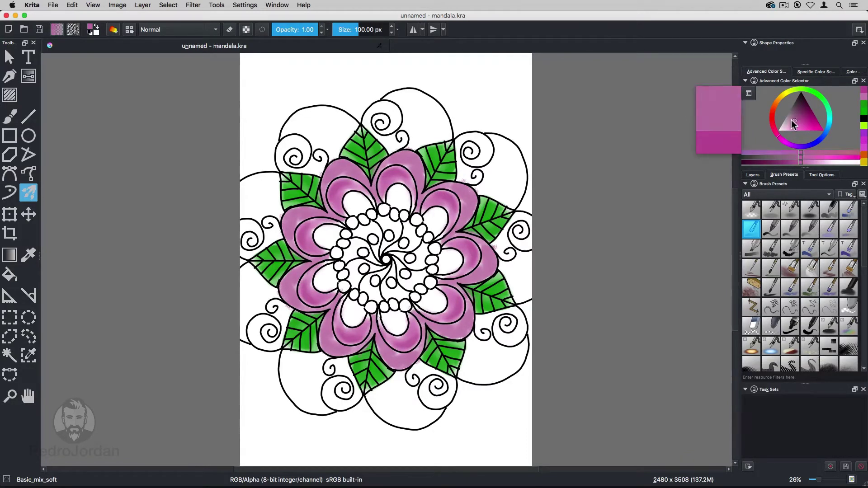
{"action": "left_click_drag", "start_coordinate": [425, 209], "coordinate": [452, 230]}
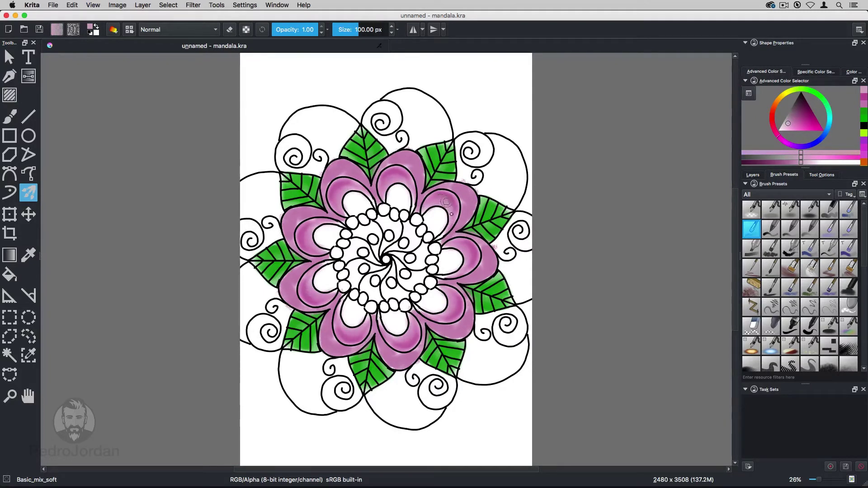
{"action": "left_click_drag", "start_coordinate": [443, 210], "coordinate": [438, 245]}
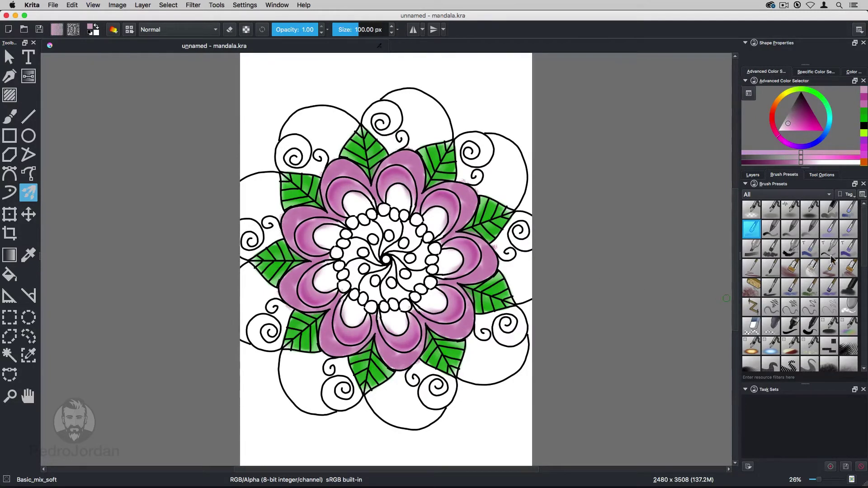
Paint the innermost centre dots golden brown with the smaller wet brush
{"action": "left_click", "coordinate": [779, 102]}
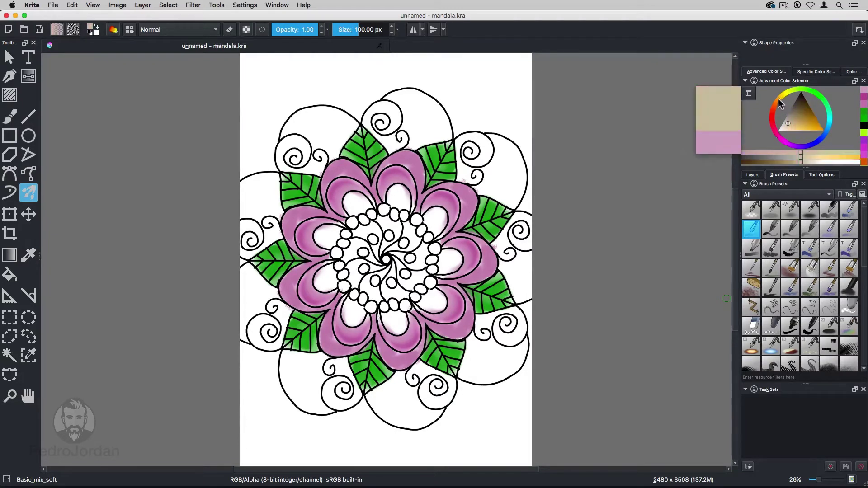
{"action": "left_click", "coordinate": [806, 117]}
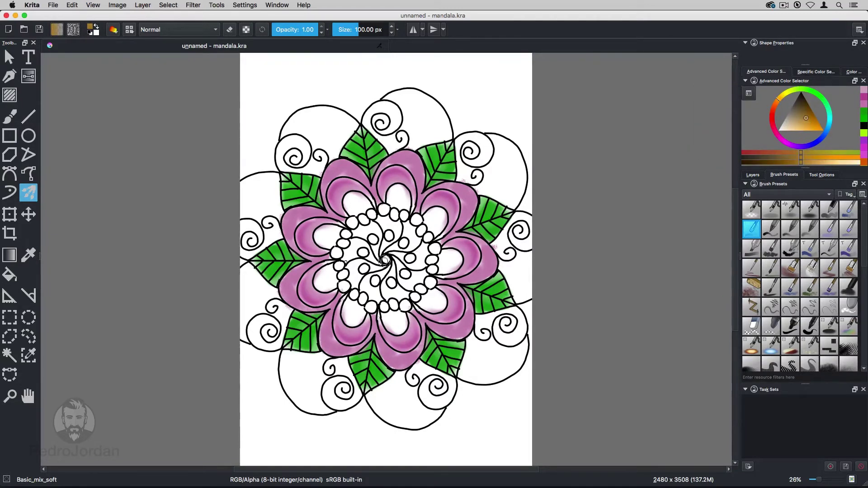
{"action": "left_click", "coordinate": [402, 244]}
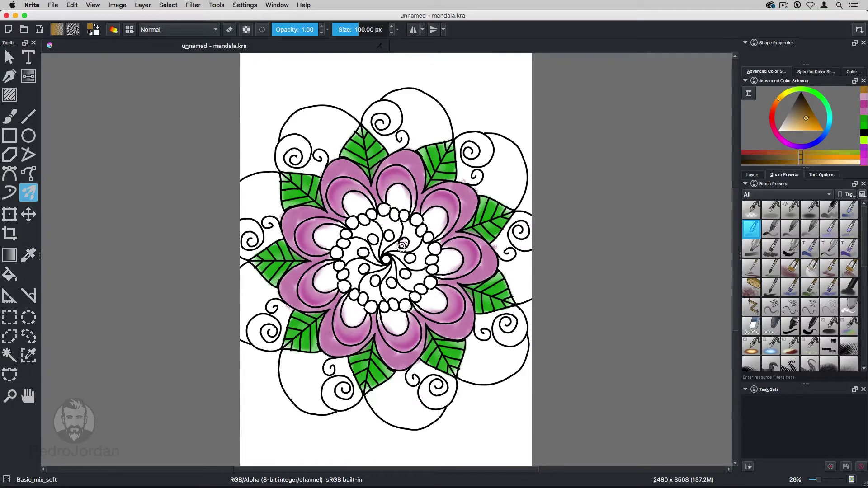
{"action": "left_click", "coordinate": [829, 229]}
{"action": "left_click", "coordinate": [403, 244]}
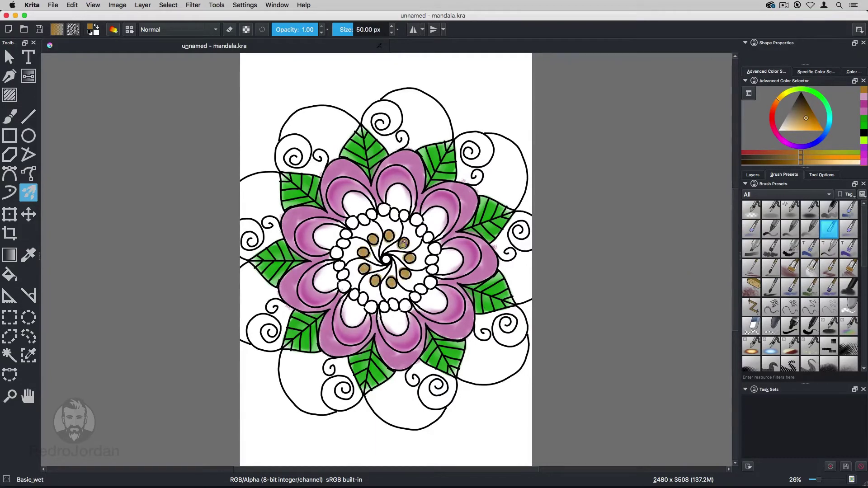
Fill the small centre circles pale yellow-green with the soft wet brush
{"action": "left_click", "coordinate": [848, 228]}
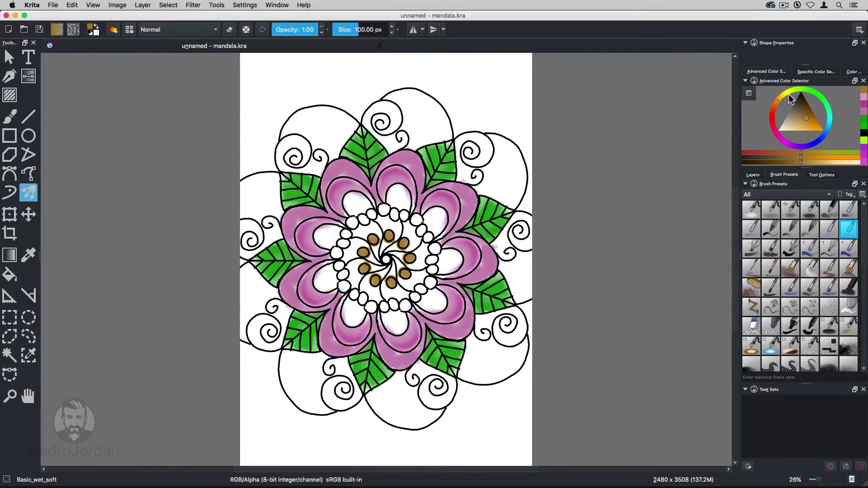
{"action": "left_click", "coordinate": [788, 94]}
{"action": "left_click", "coordinate": [364, 219]}
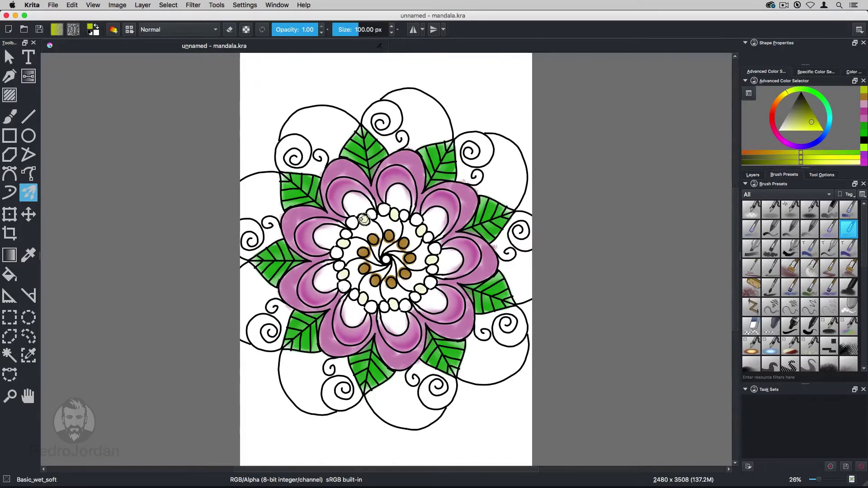
Paint the surrounding ring of dots bright yellow
{"action": "scroll", "coordinate": [814, 276], "scroll_direction": "down", "scroll_amount": 5}
{"action": "left_click", "coordinate": [751, 303]}
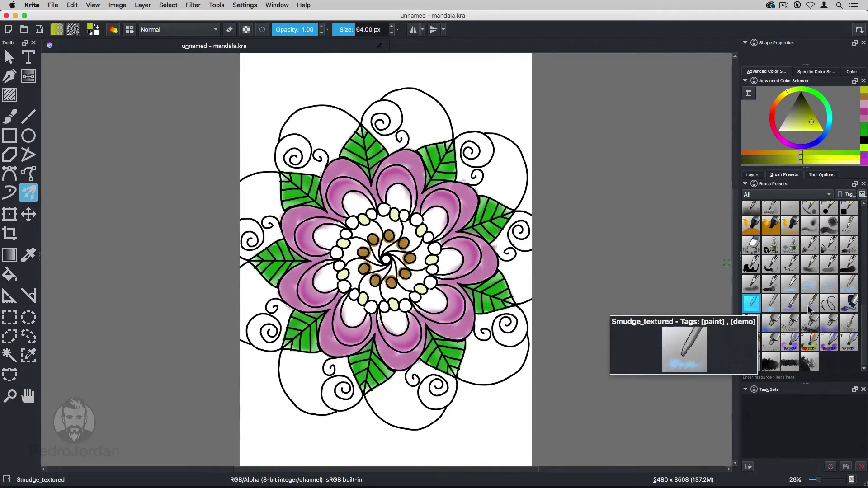
{"action": "scroll", "coordinate": [813, 273], "scroll_direction": "up", "scroll_amount": 5}
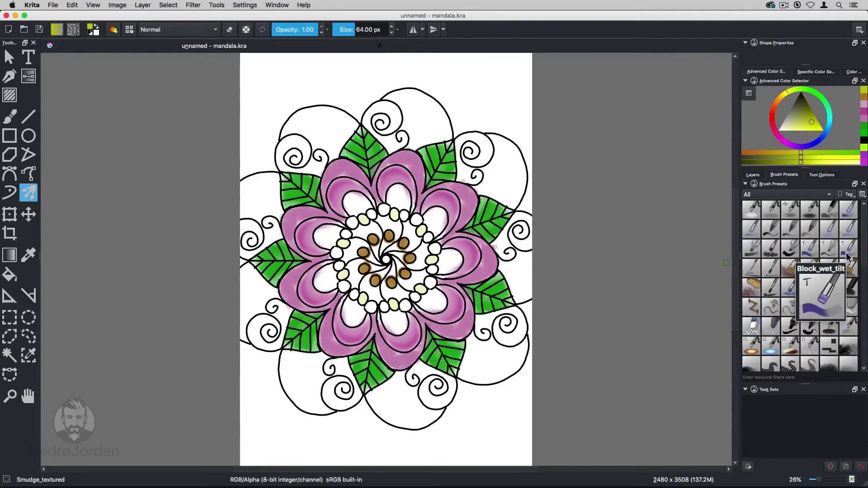
{"action": "left_click", "coordinate": [830, 229]}
{"action": "left_click", "coordinate": [336, 252]}
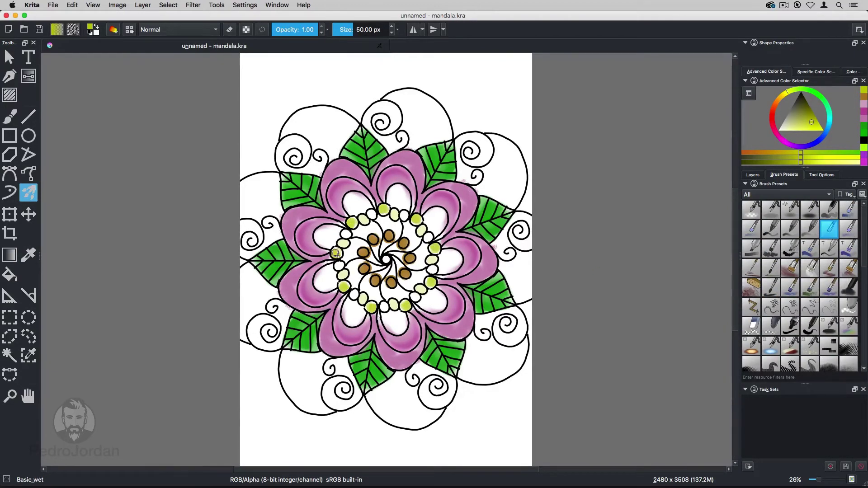
{"action": "left_click", "coordinate": [779, 138]}
Tint the petals' inner hollows mauve and light pink, then blend with Smudge_water
{"action": "left_click", "coordinate": [792, 118]}
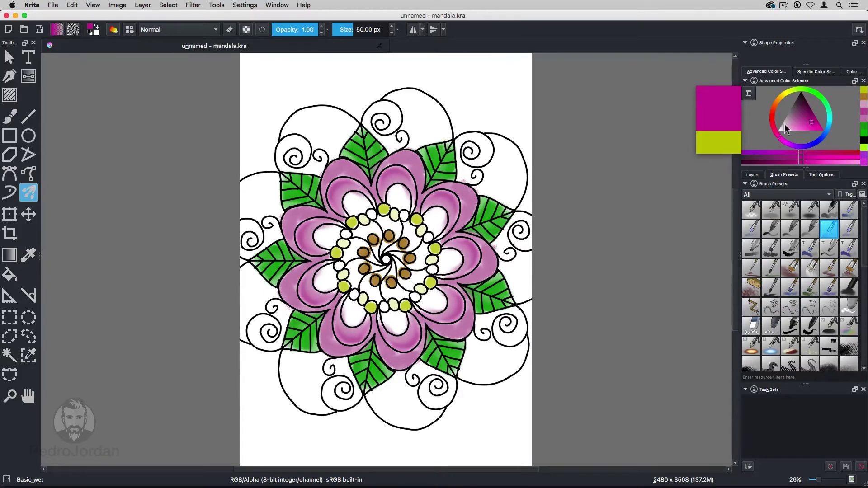
{"action": "mouse_move", "coordinate": [364, 199]}
{"action": "left_mouse_down"}
{"action": "mouse_move", "coordinate": [349, 207]}
{"action": "mouse_move", "coordinate": [361, 208]}
{"action": "left_mouse_up"}
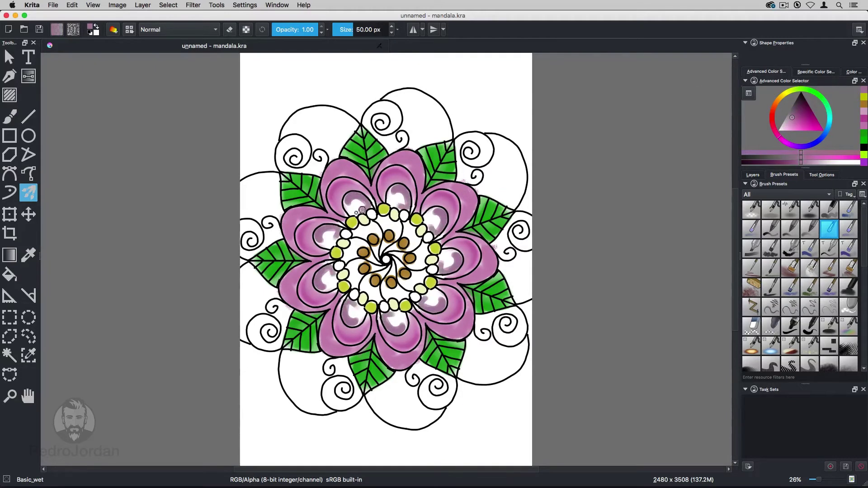
{"action": "left_click", "coordinate": [791, 126]}
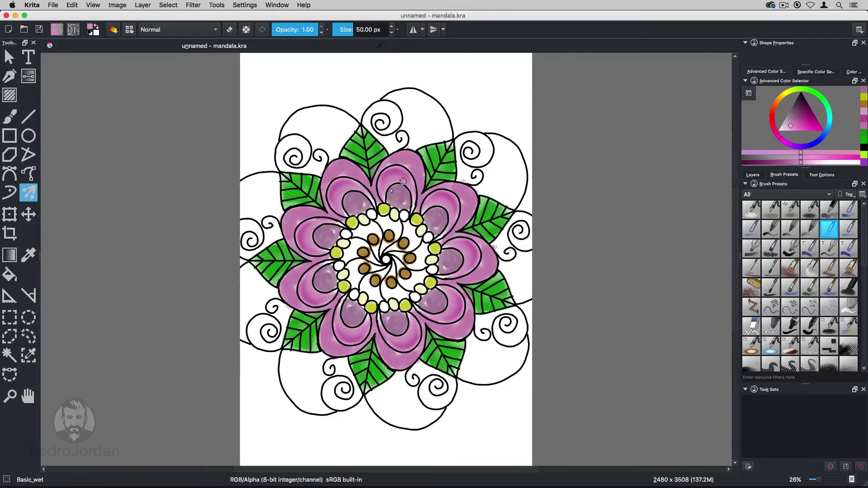
{"action": "left_click_drag", "start_coordinate": [364, 205], "coordinate": [349, 203]}
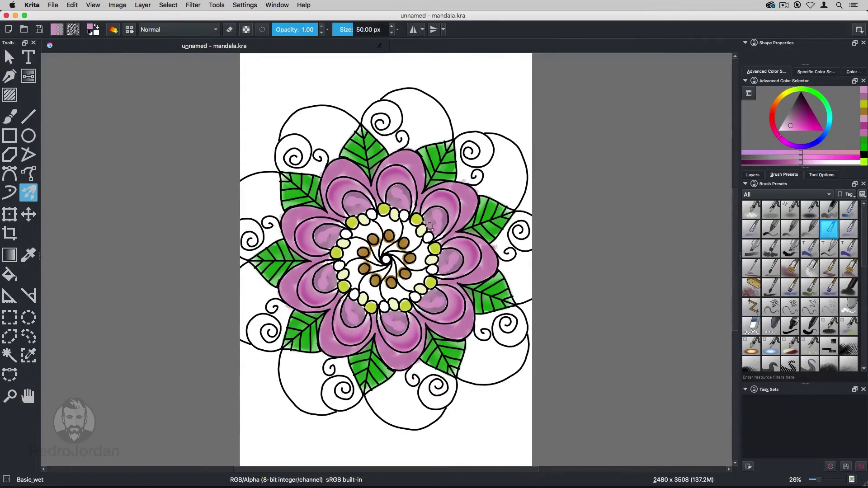
{"action": "scroll", "coordinate": [771, 299], "scroll_direction": "down", "scroll_amount": 5}
{"action": "left_click", "coordinate": [771, 303]}
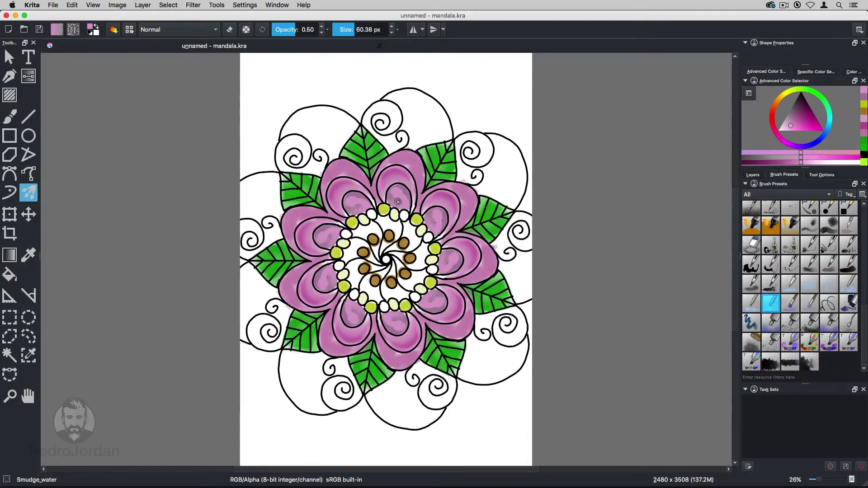
{"action": "left_click_drag", "start_coordinate": [398, 202], "coordinate": [395, 203]}
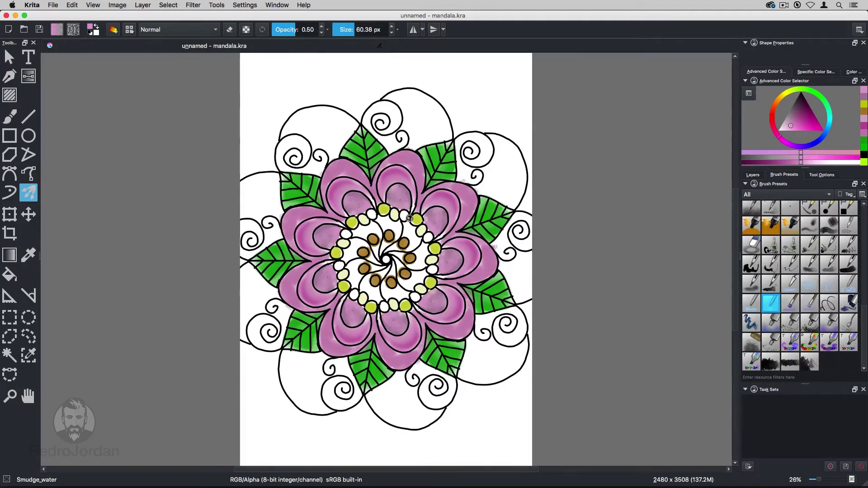
Create a layer named fundo directly above Layer 1, beneath the colour layers
{"action": "left_click", "coordinate": [753, 175]}
{"action": "left_click", "coordinate": [747, 376]}
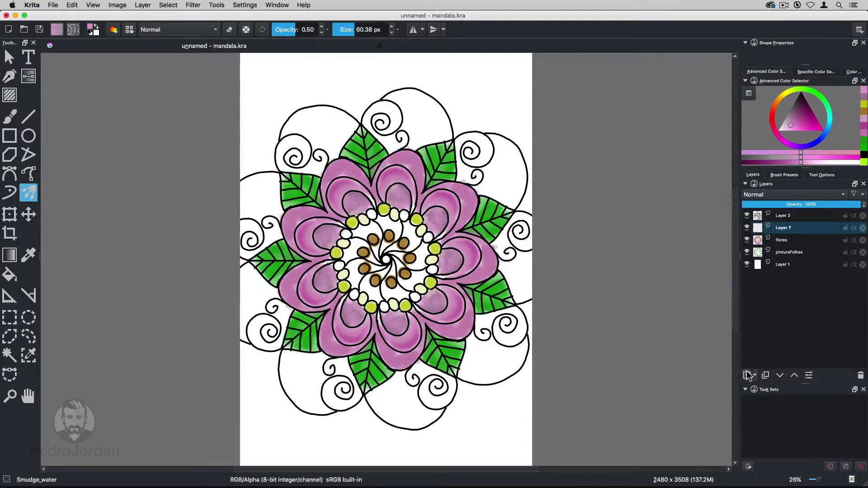
{"action": "mouse_move", "coordinate": [797, 235]}
{"action": "left_mouse_down"}
{"action": "mouse_move", "coordinate": [798, 261]}
{"action": "mouse_move", "coordinate": [787, 264]}
{"action": "left_mouse_up"}
{"action": "double_click", "coordinate": [779, 253]}
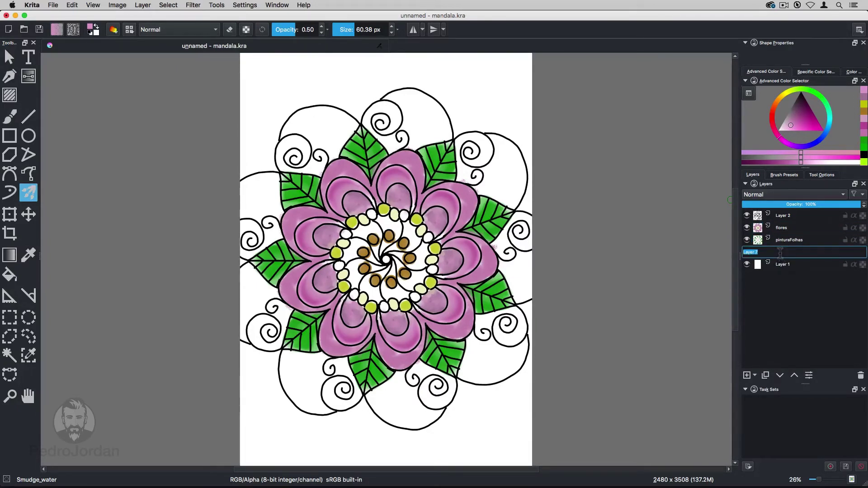
{"action": "type", "text": "fundo"}
{"action": "key", "text": "Return"}
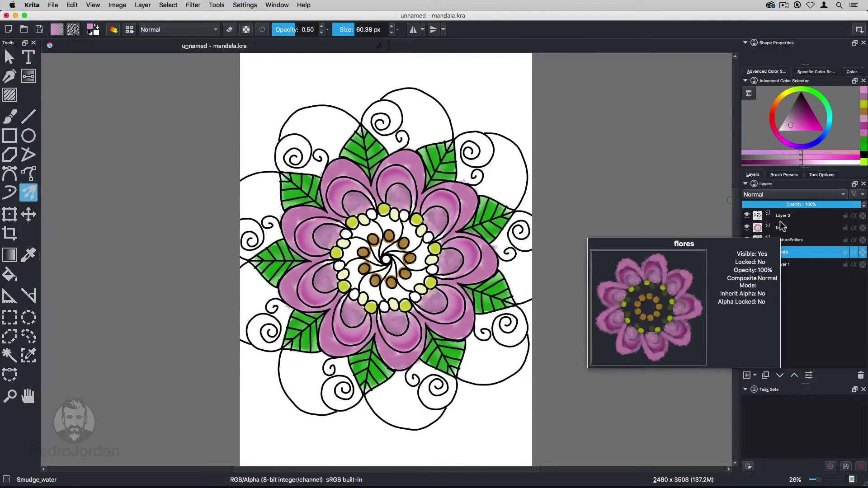
{"action": "left_click", "coordinate": [785, 176]}
Paint the background around the mandala tan with the Quick_circle_big brush
{"action": "left_click", "coordinate": [752, 225]}
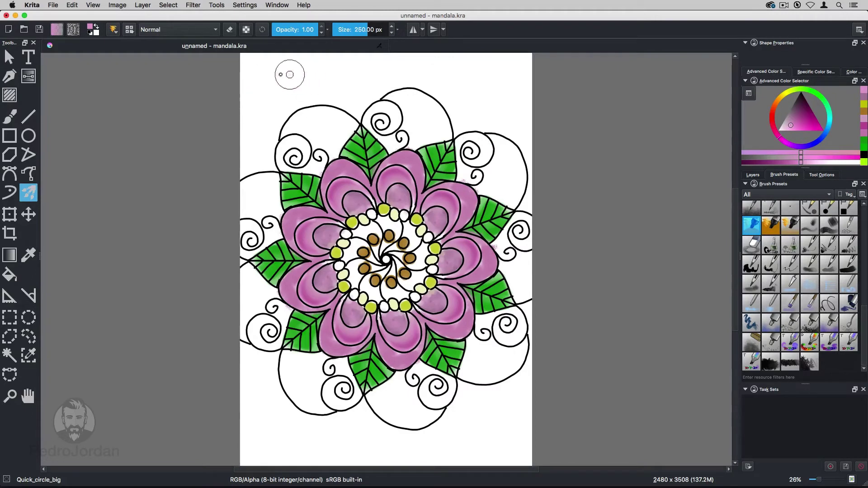
{"action": "left_click_drag", "start_coordinate": [272, 76], "coordinate": [357, 77]}
{"action": "left_click", "coordinate": [783, 102]}
{"action": "left_click_drag", "start_coordinate": [289, 77], "coordinate": [339, 82]}
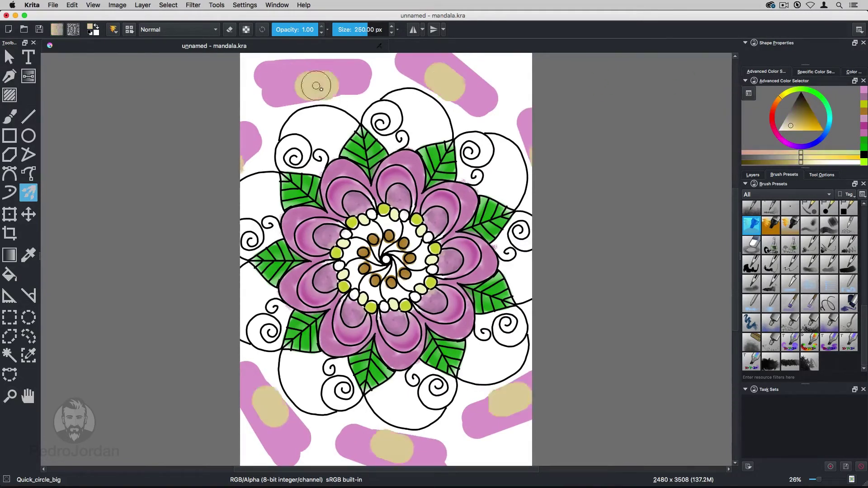
{"action": "mouse_move", "coordinate": [477, 87]}
{"action": "left_mouse_down"}
{"action": "mouse_move", "coordinate": [467, 78]}
{"action": "mouse_move", "coordinate": [511, 109]}
{"action": "left_mouse_up"}
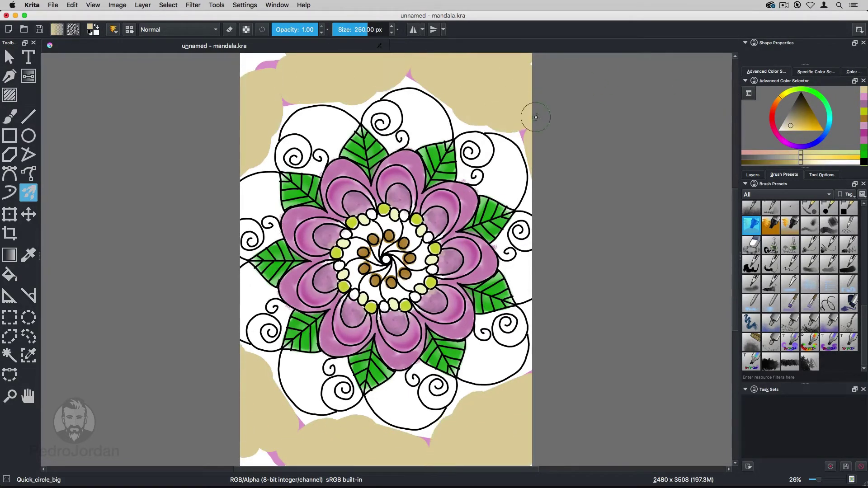
Spray beige speckles along the tan area's edges with the Spray_splat brush
{"action": "left_click", "coordinate": [771, 342]}
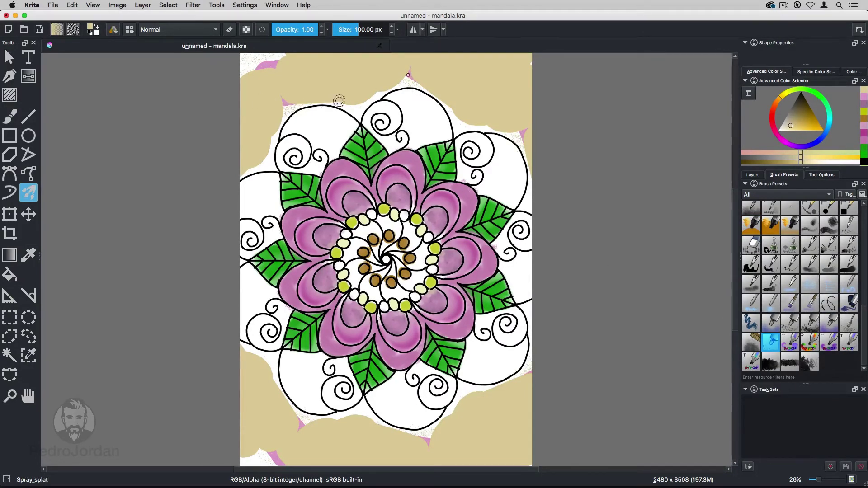
{"action": "left_click", "coordinate": [794, 122]}
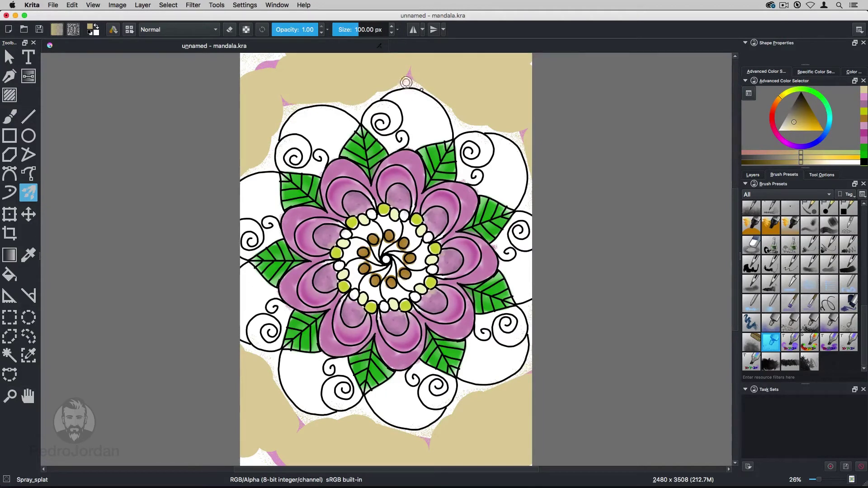
{"action": "left_click_drag", "start_coordinate": [406, 82], "coordinate": [400, 79]}
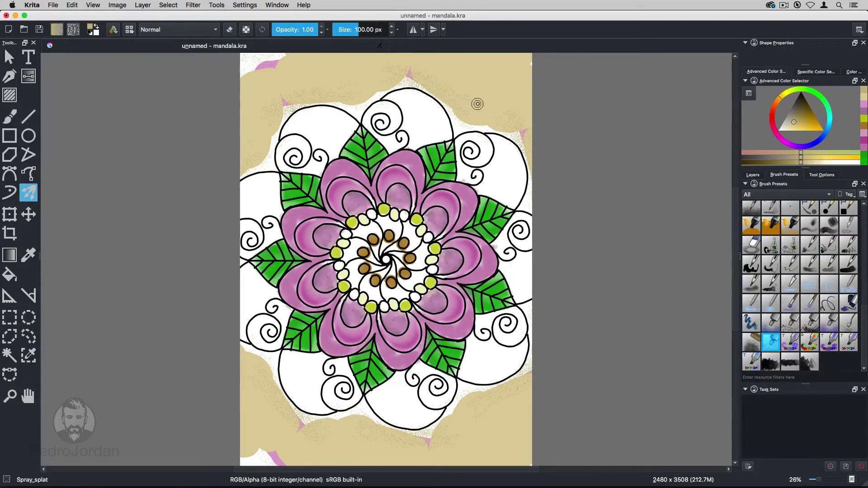
{"action": "key", "text": "bracketright"}
{"action": "key", "text": "bracketright"}
{"action": "key", "text": "bracketright"}
Add Rake_texture strokes over the background and switch its tip to the 480 px texture-a stamp
{"action": "left_click", "coordinate": [830, 225]}
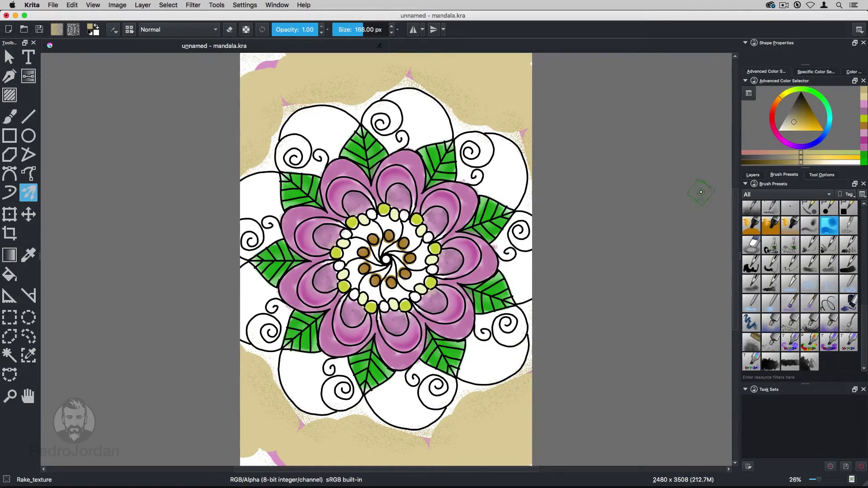
{"action": "mouse_move", "coordinate": [508, 123]}
{"action": "left_mouse_down"}
{"action": "mouse_move", "coordinate": [452, 124]}
{"action": "mouse_move", "coordinate": [585, 441]}
{"action": "left_mouse_up"}
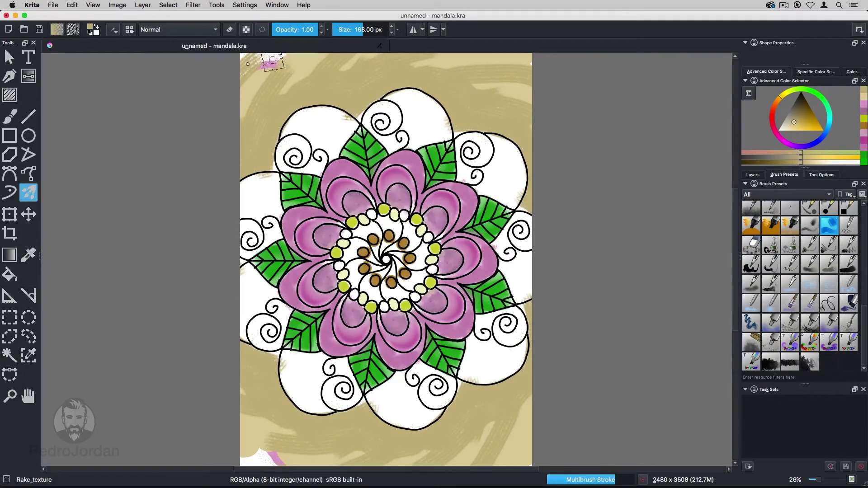
{"action": "left_click", "coordinate": [114, 31]}
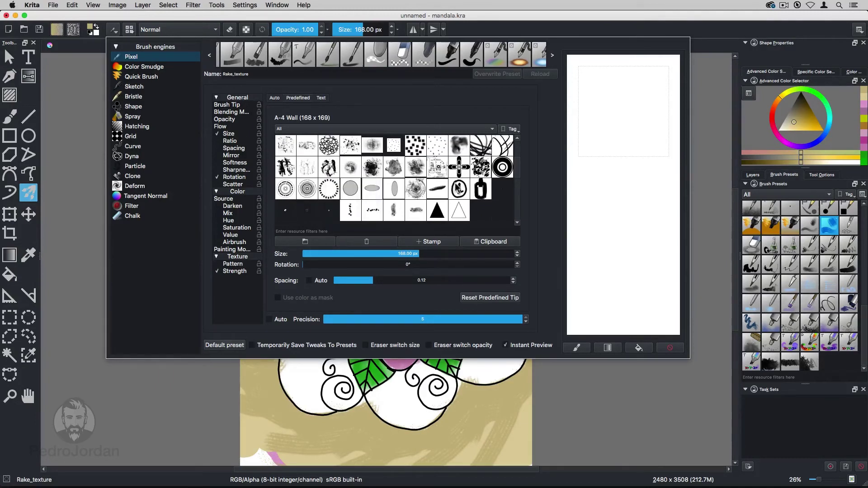
{"action": "left_click", "coordinate": [481, 168]}
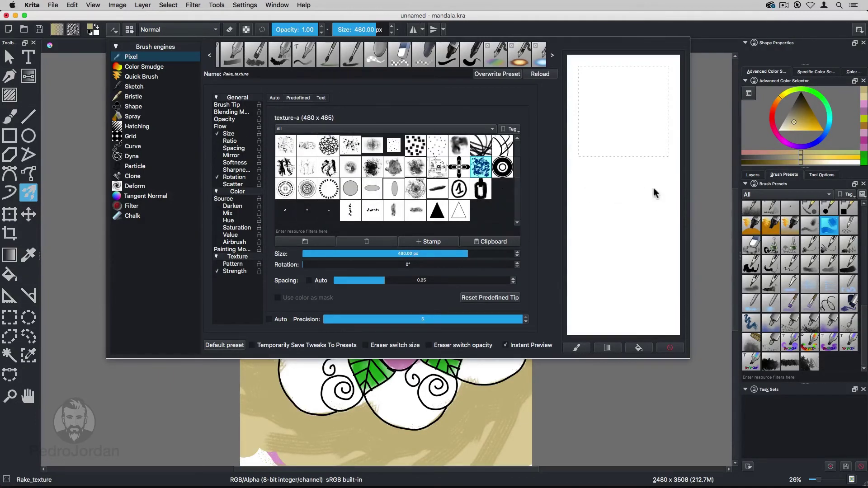
{"action": "left_click", "coordinate": [613, 220]}
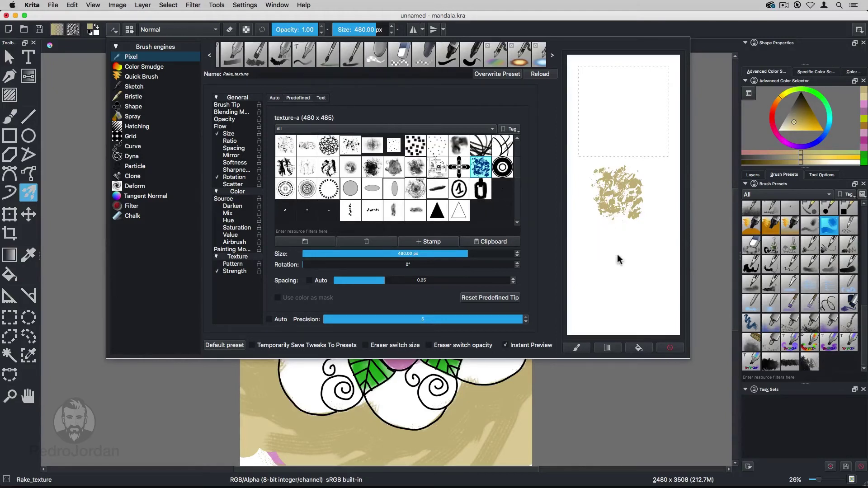
{"action": "left_click", "coordinate": [609, 272]}
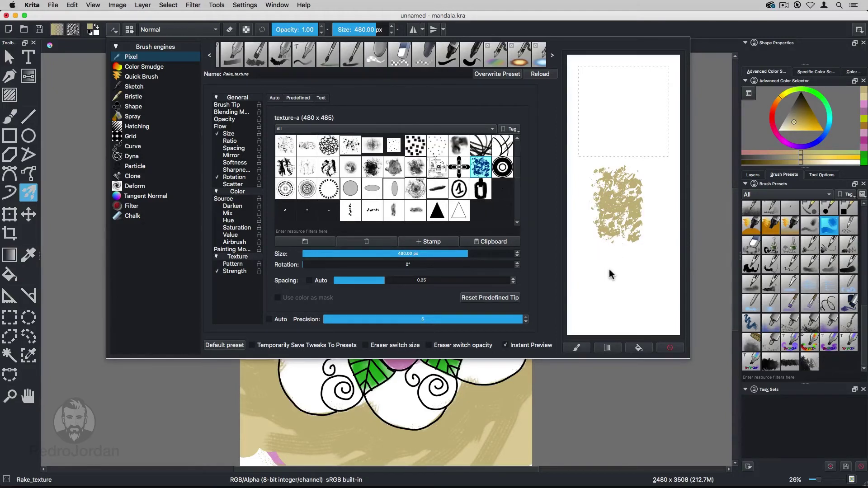
{"action": "left_click", "coordinate": [620, 362]}
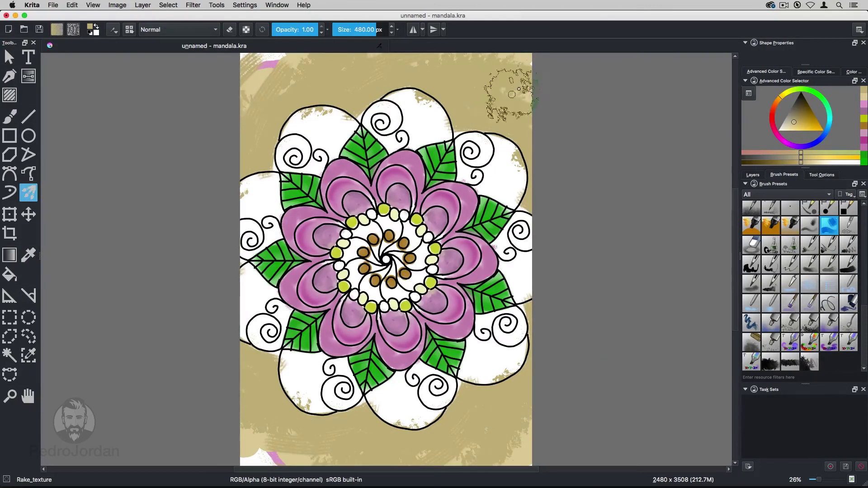
Stamp dark brown texture along the page edges, then switch to a lighter brown
{"action": "left_click", "coordinate": [798, 111]}
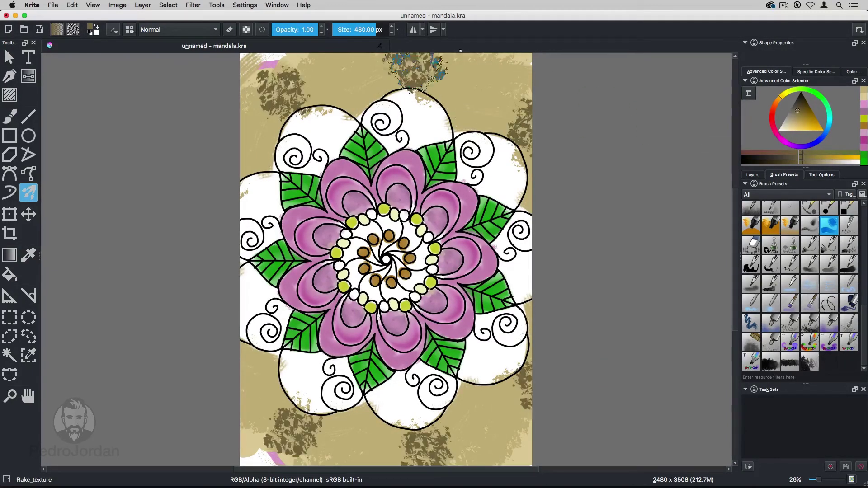
{"action": "mouse_move", "coordinate": [281, 86]}
{"action": "left_mouse_down"}
{"action": "mouse_move", "coordinate": [511, 100]}
{"action": "mouse_move", "coordinate": [245, 71]}
{"action": "mouse_move", "coordinate": [246, 460]}
{"action": "left_mouse_up"}
{"action": "left_click", "coordinate": [792, 123]}
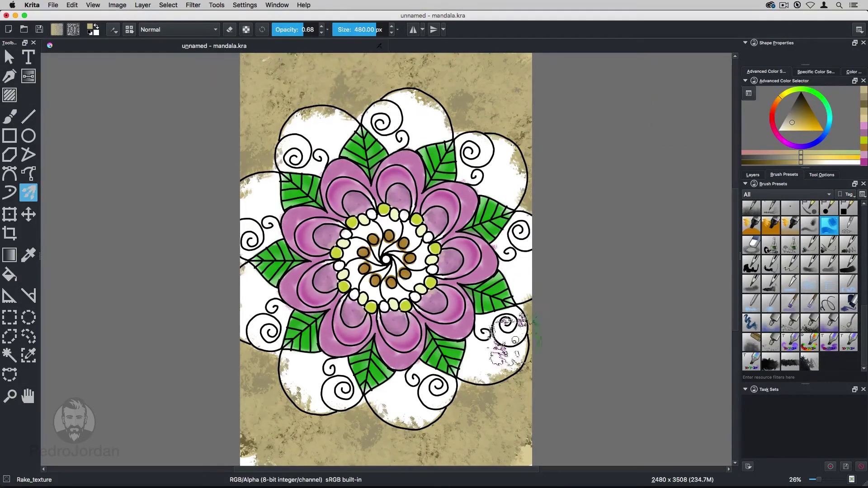